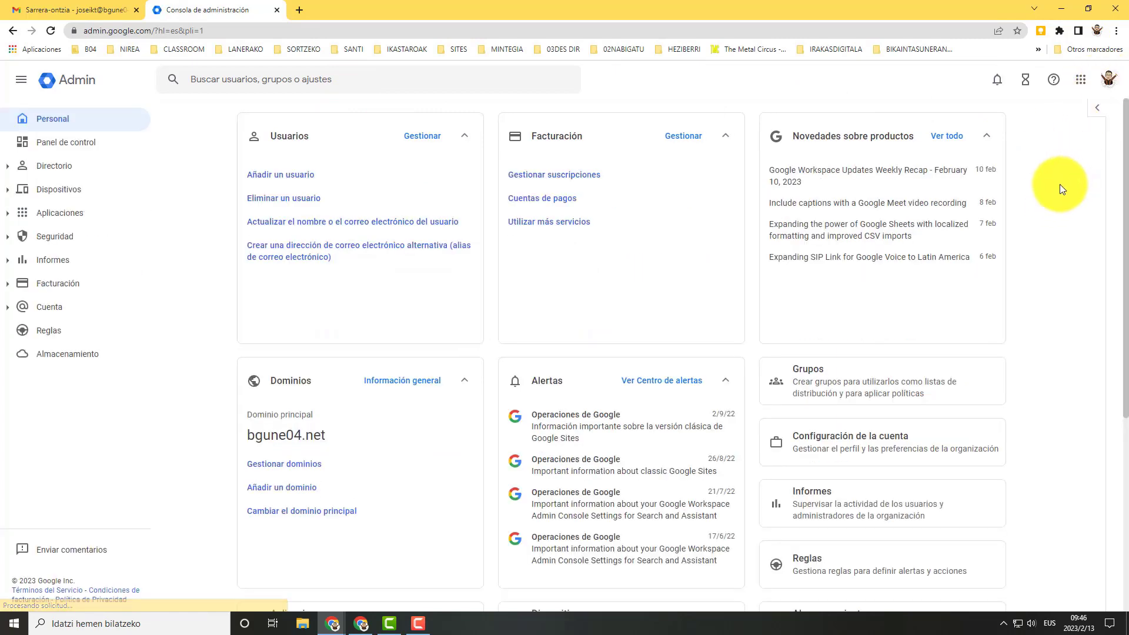
Look over the cards on the admin console home page, from users and billing down to storage, organizational units and support
scroll(1060, 185, "down", 1)
scroll(1059, 184, "up", 1)
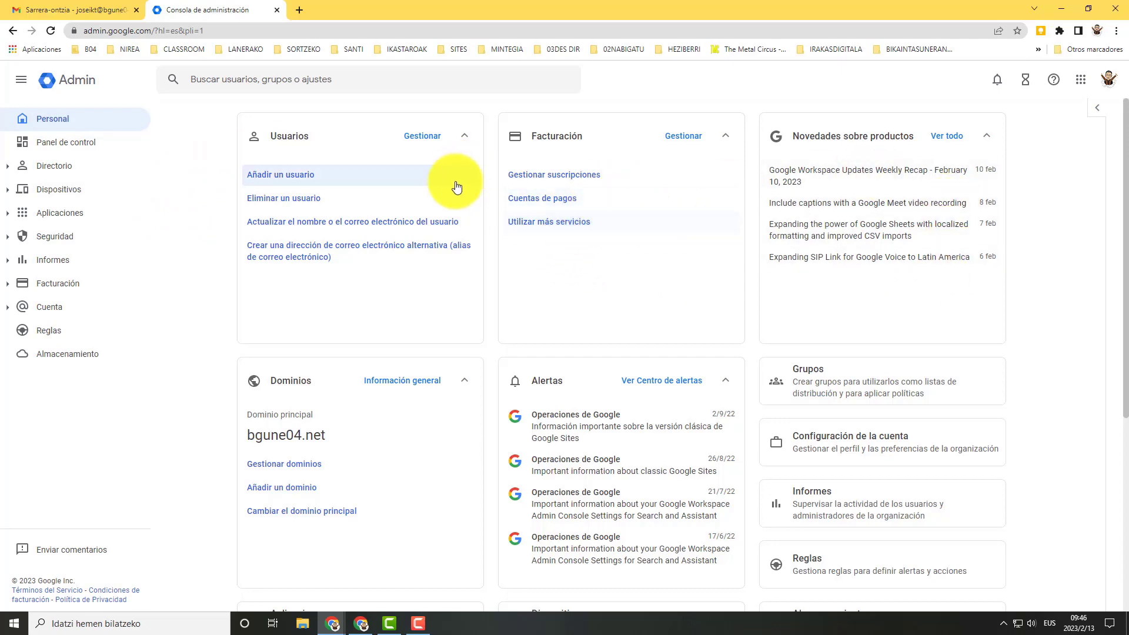
scroll(432, 268, "down", 2)
scroll(427, 278, "down", 3)
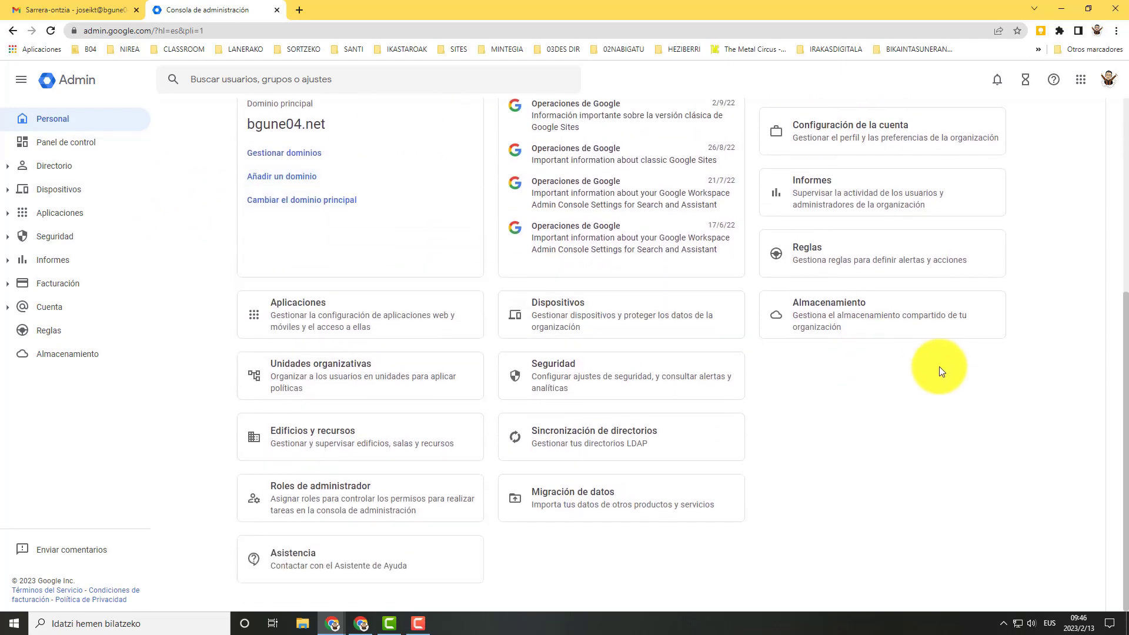
scroll(941, 368, "up", 6)
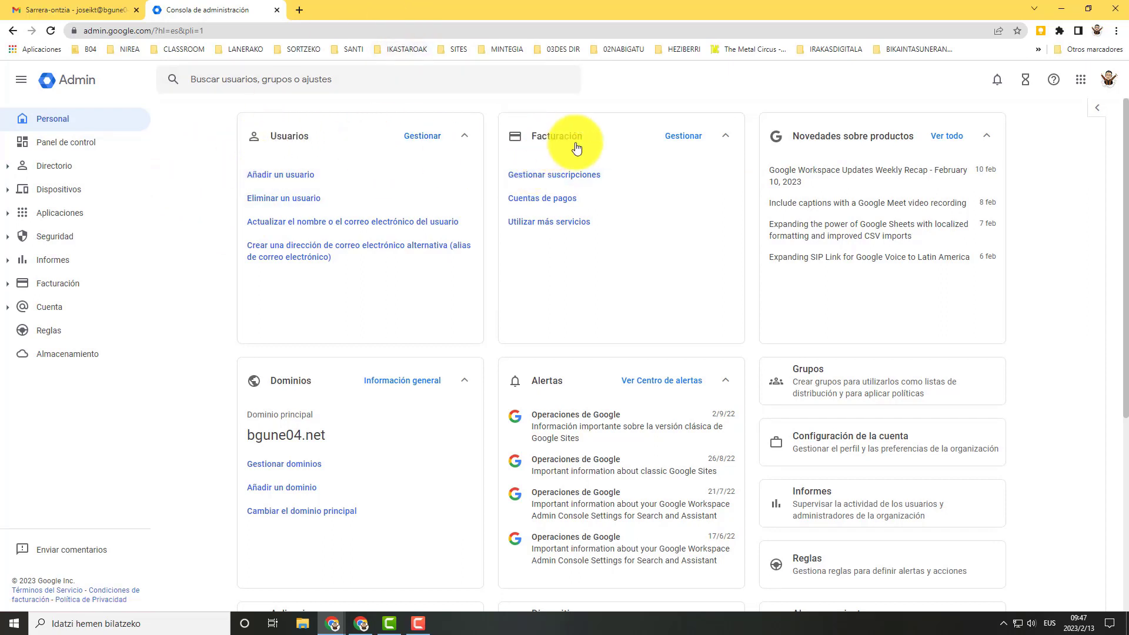
scroll(323, 395, "down", 1)
scroll(323, 391, "down", 3)
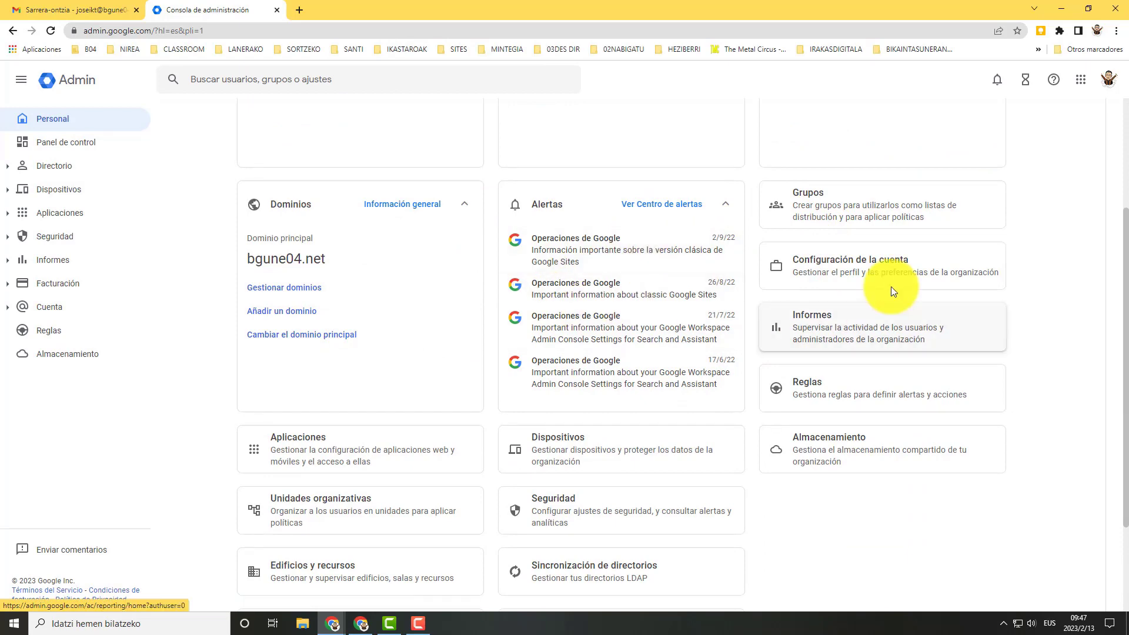
scroll(1048, 301, "up", 3)
scroll(1029, 327, "down", 3)
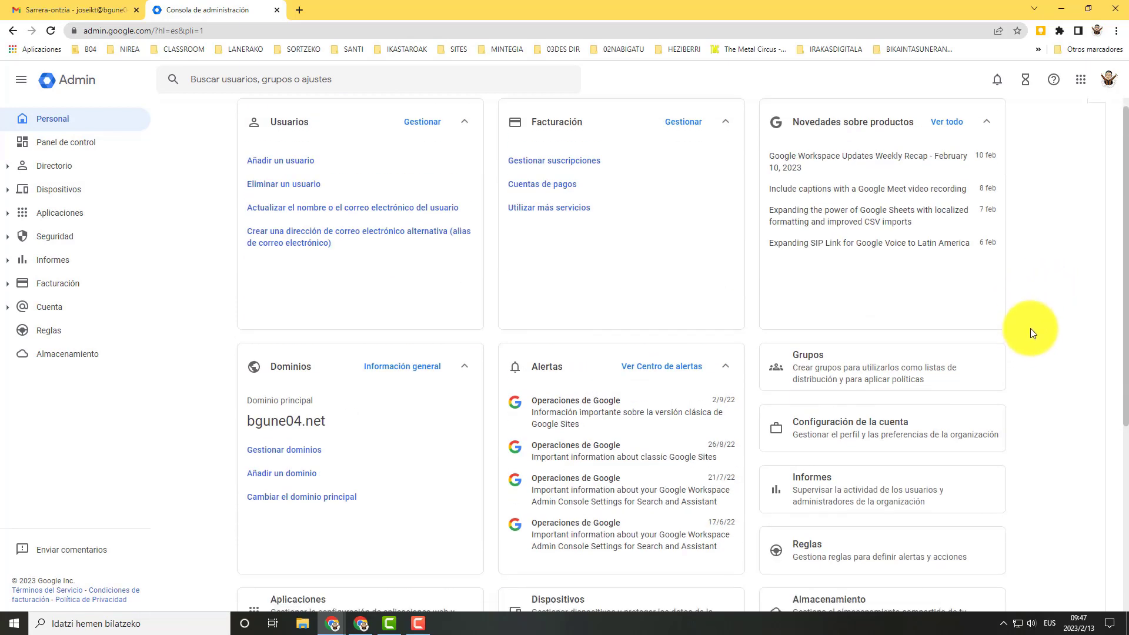
scroll(978, 345, "down", 1)
scroll(1034, 310, "up", 4)
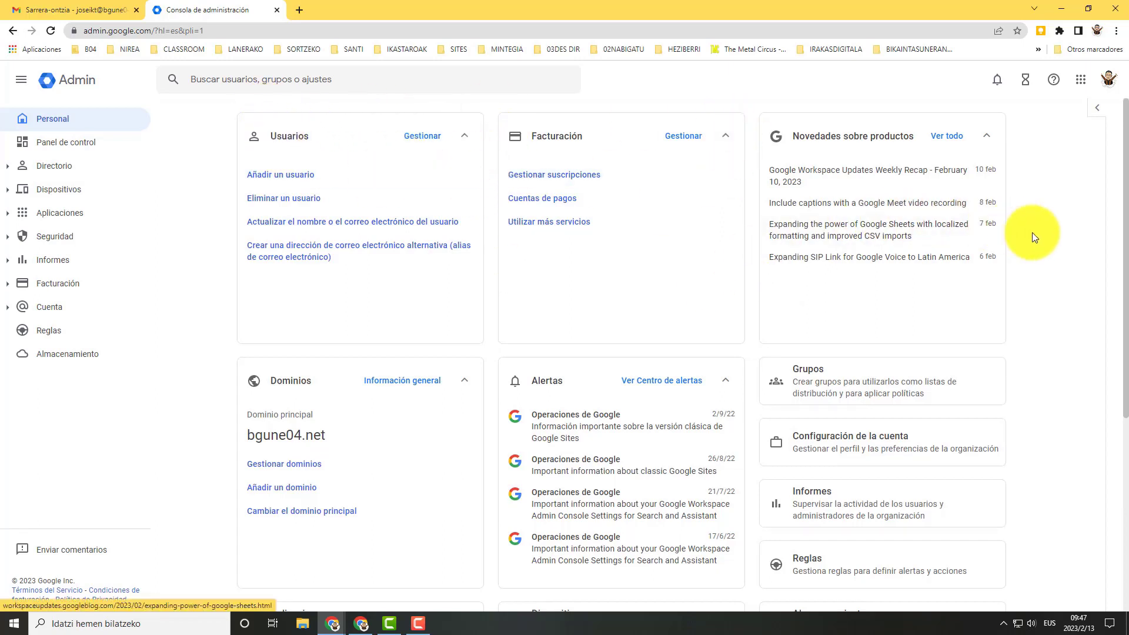
Open the organizational units management page and expand the ikasleak unit under bgune04.net
scroll(1033, 238, "down", 2)
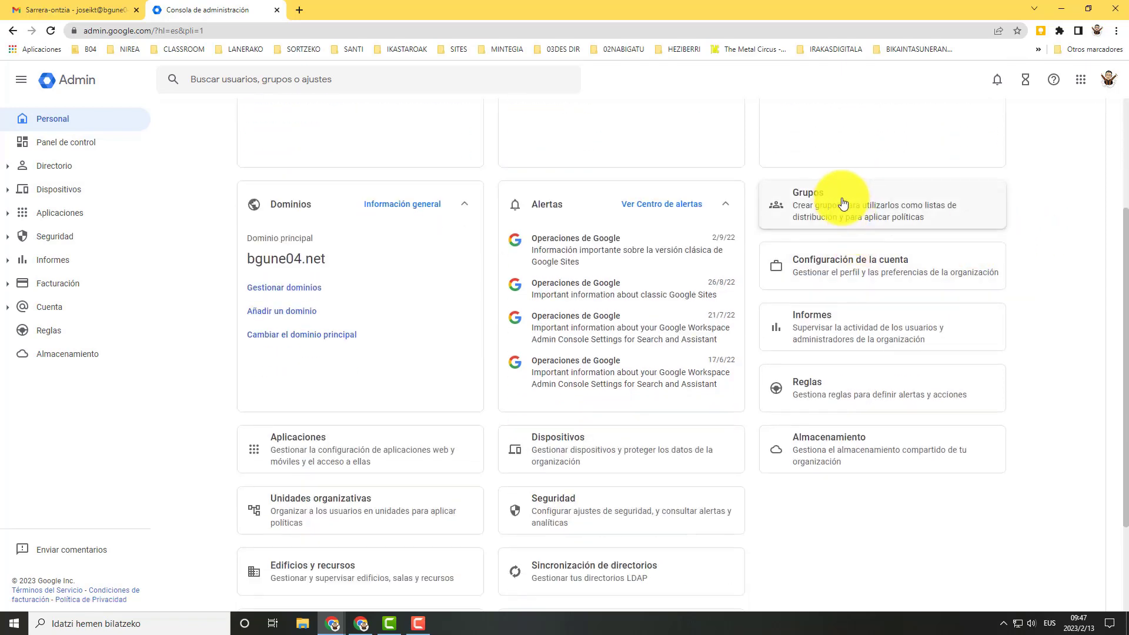
scroll(312, 229, "down", 2)
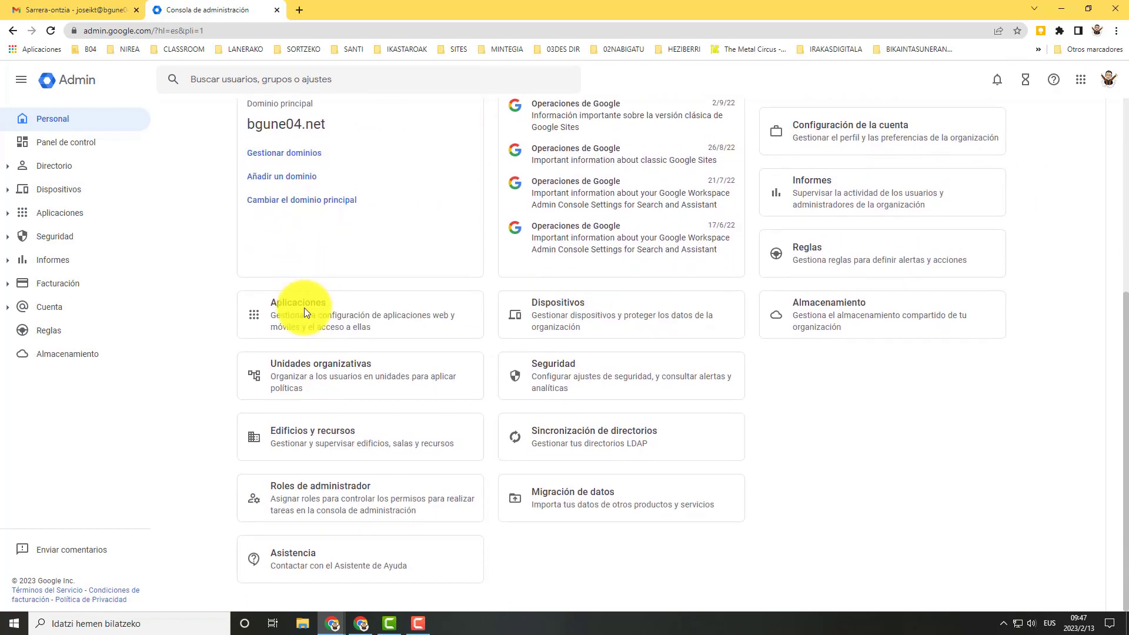
left_click(318, 375)
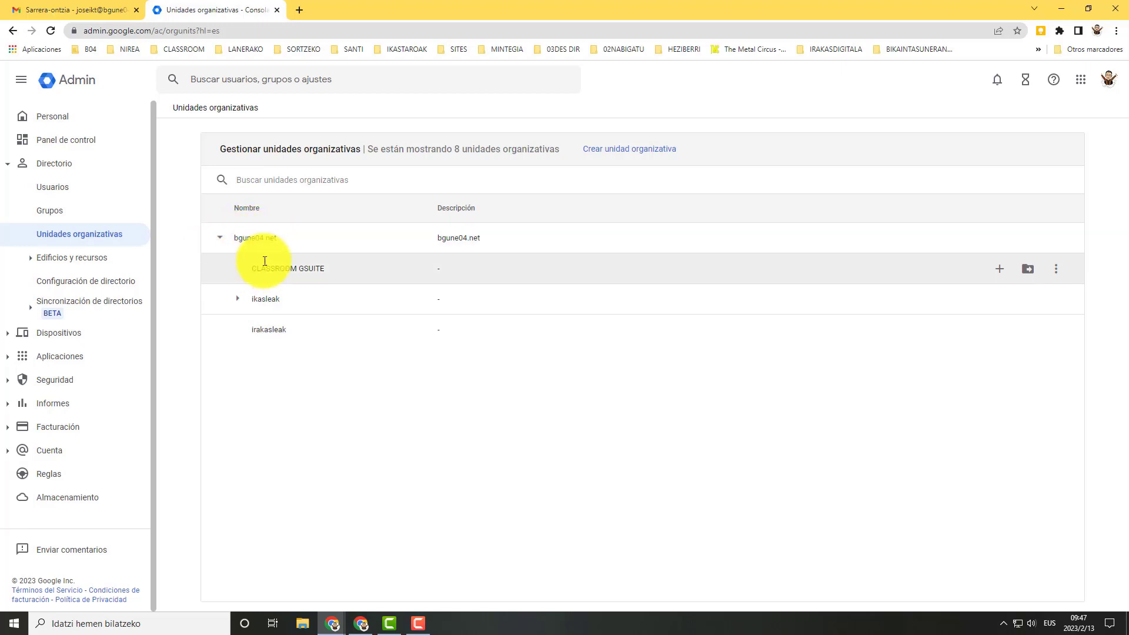
left_click(236, 299)
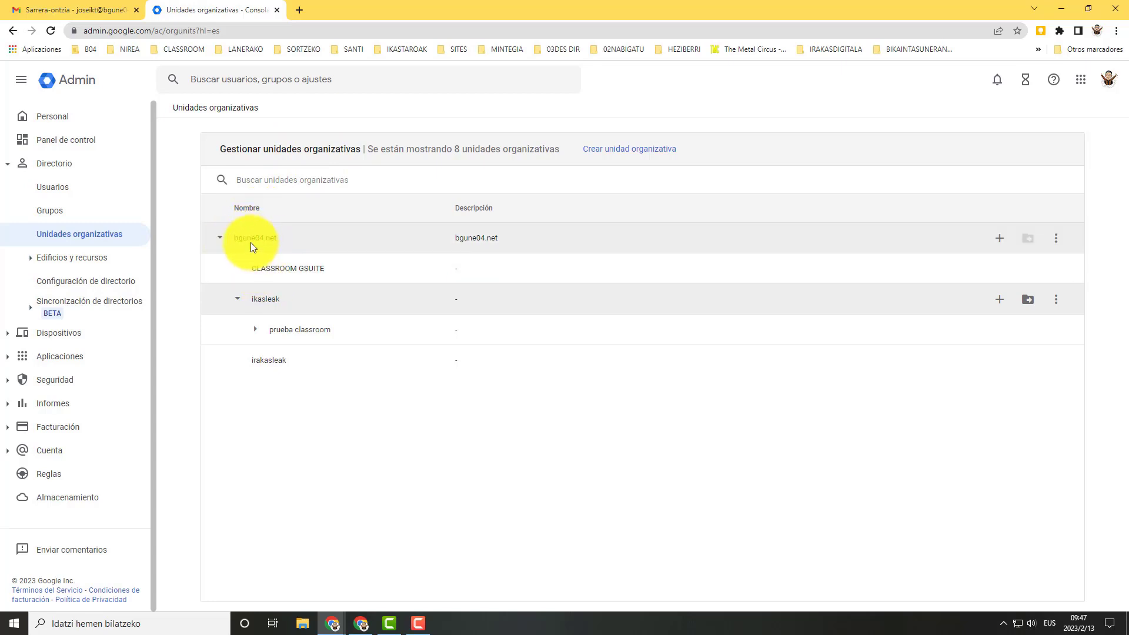
left_click(272, 362)
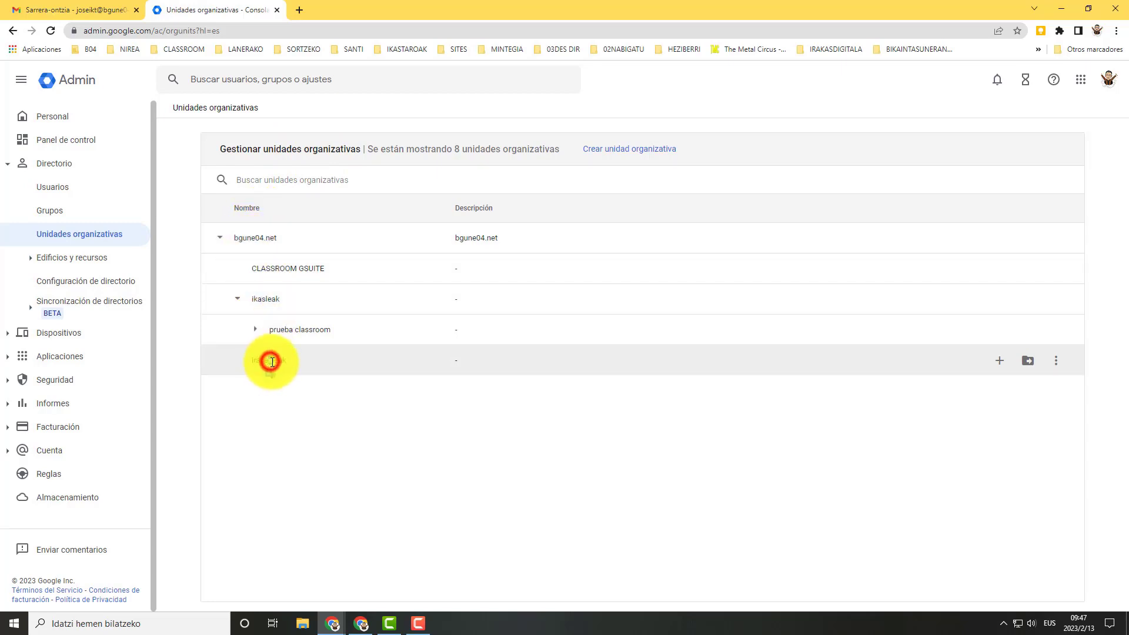
left_click(268, 301)
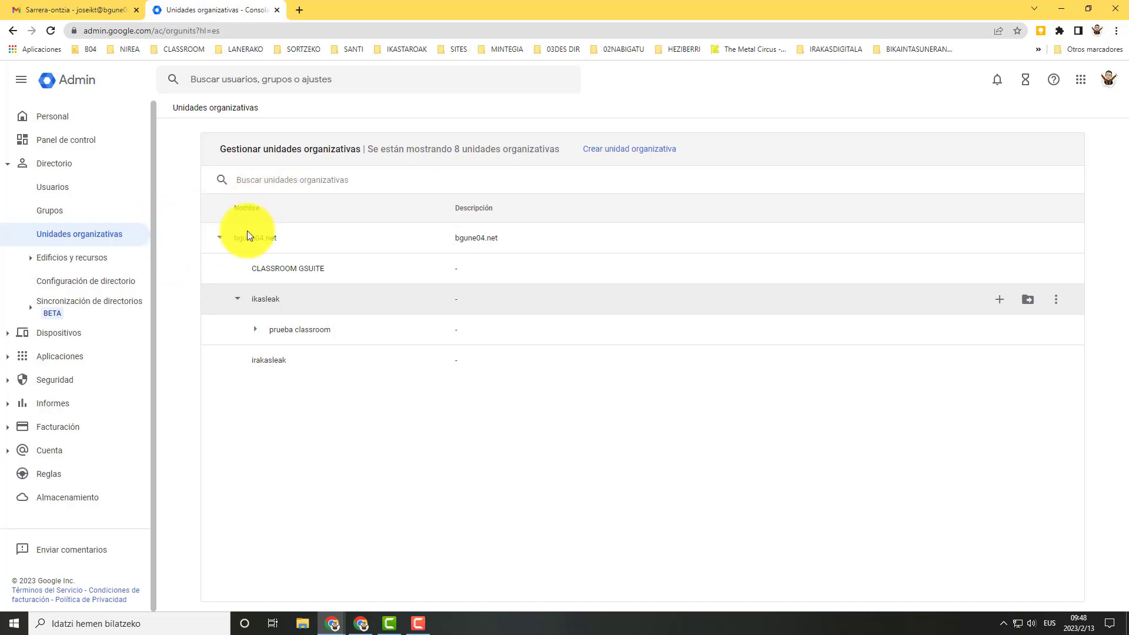
left_click(250, 245)
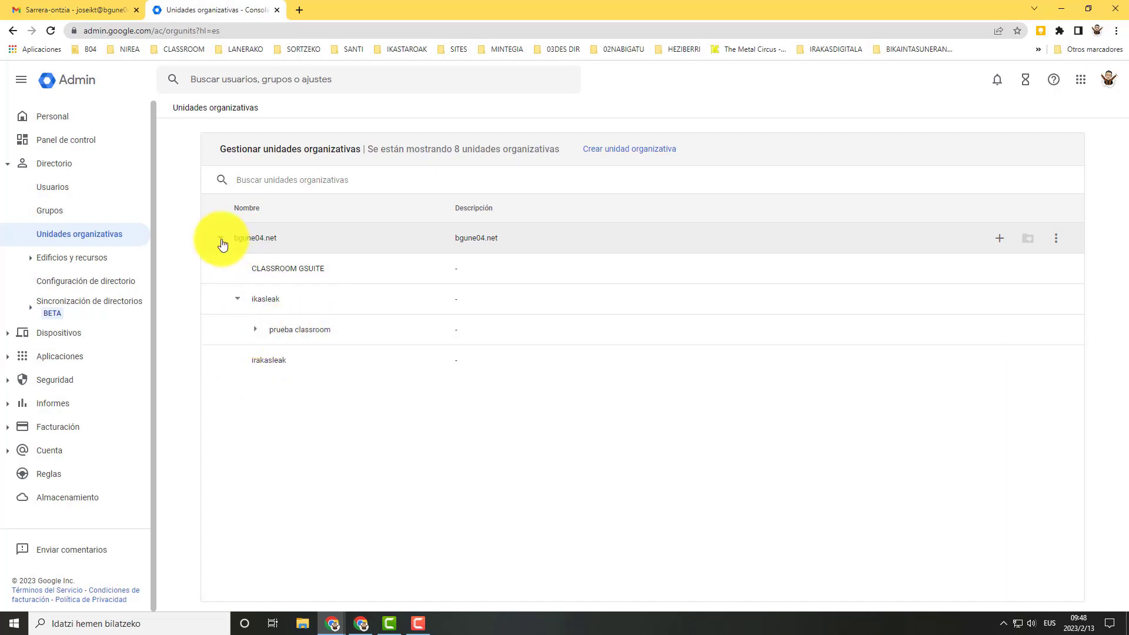
Examine the sub-units of ikasleak and the units nested inside prueba classroom, leaving prueba classroom collapsed
left_click(237, 299)
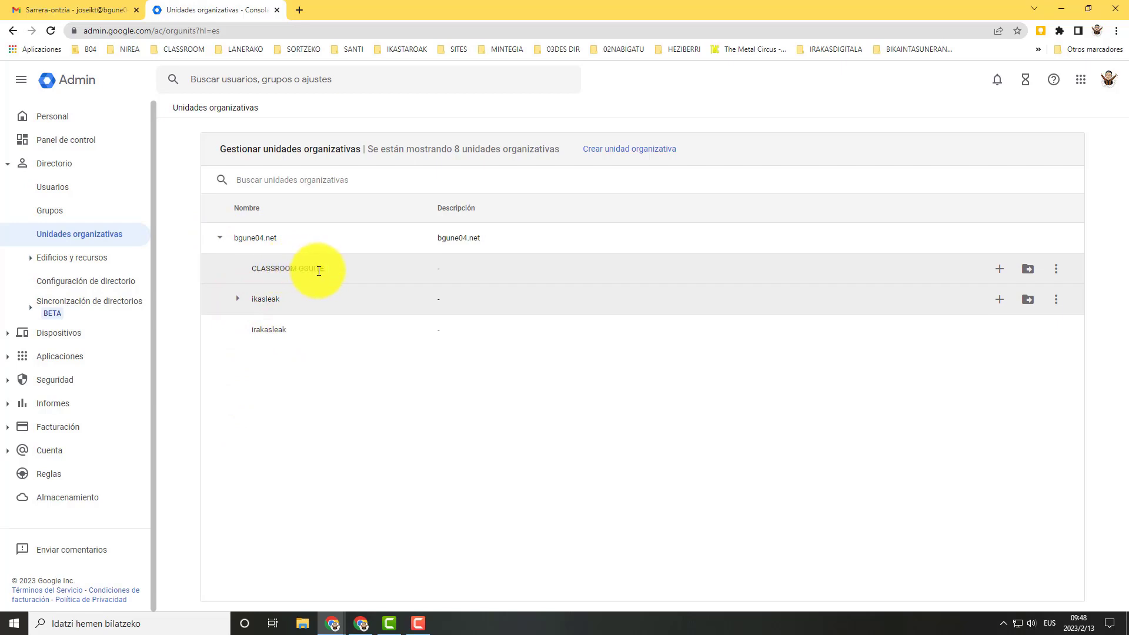
left_click(238, 301)
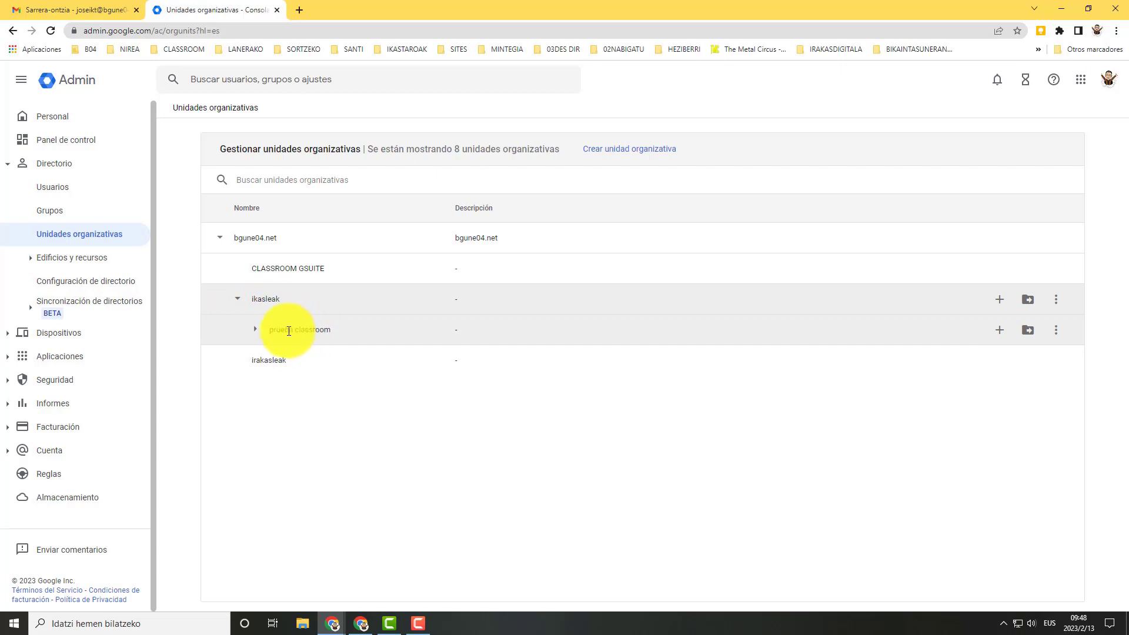
left_click(255, 330)
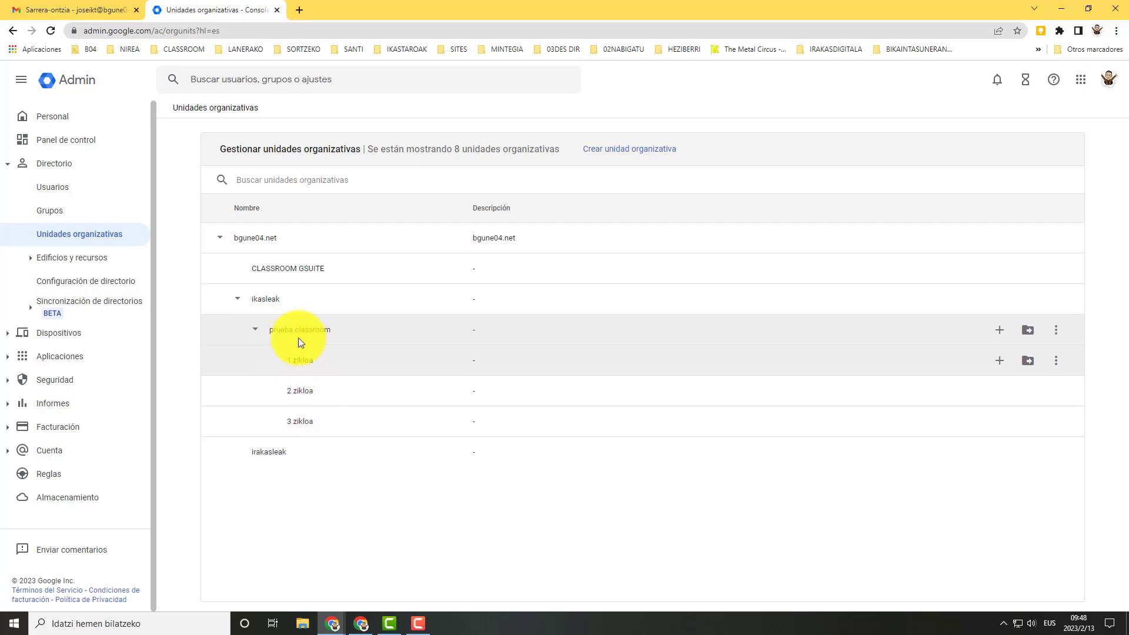
left_click(254, 331)
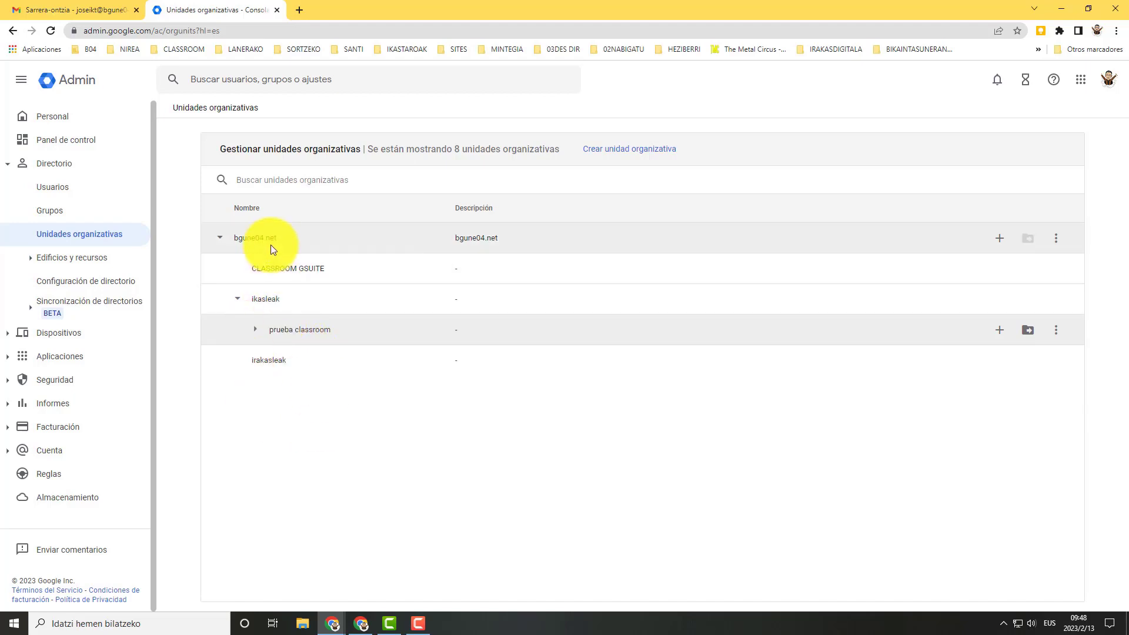
View the additional options of the ikasleak unit and the form for creating a unit inside it, without creating one
left_click(266, 298)
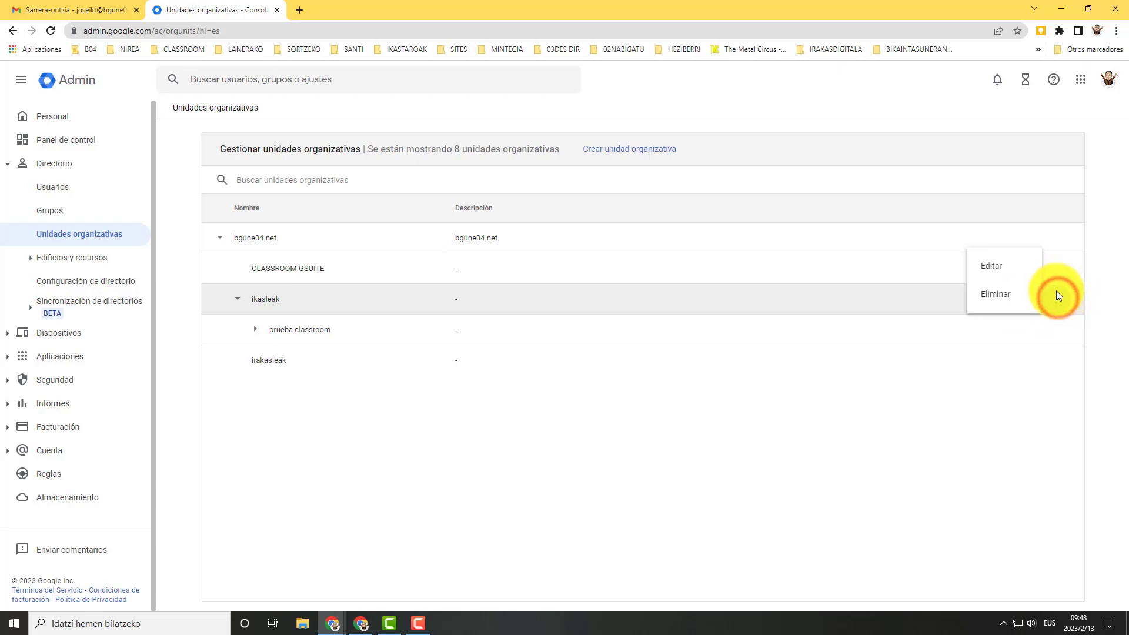
left_click(977, 391)
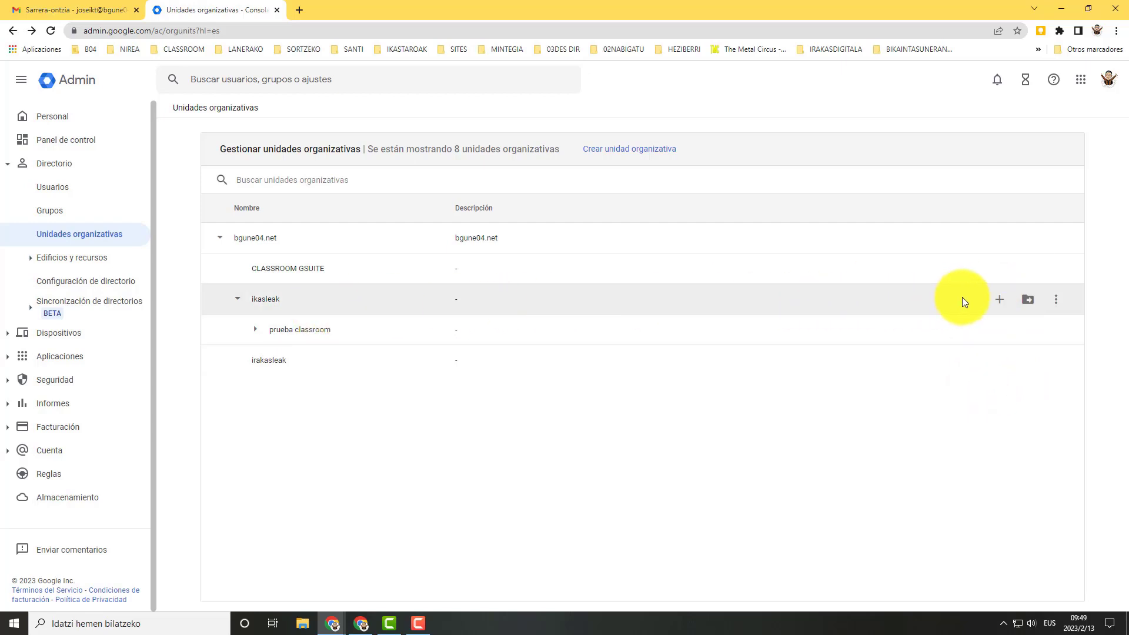
left_click(1001, 303)
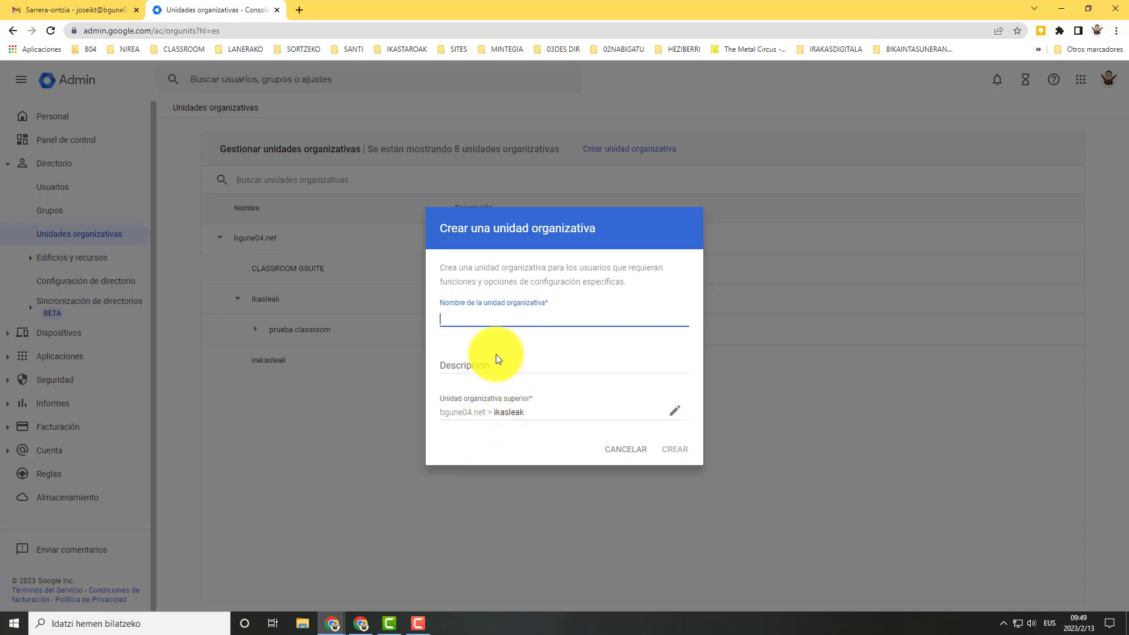
left_click(626, 450)
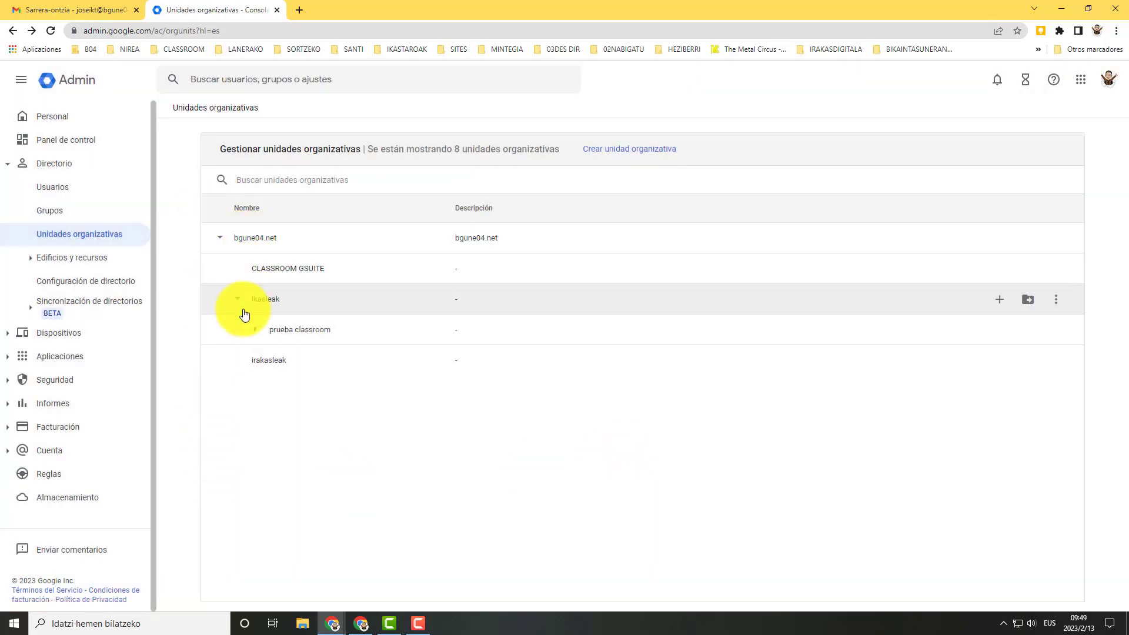
Review the hierarchy from ikasleak through prueba classroom to its zikloa units, and collapse both levels
left_click(238, 299)
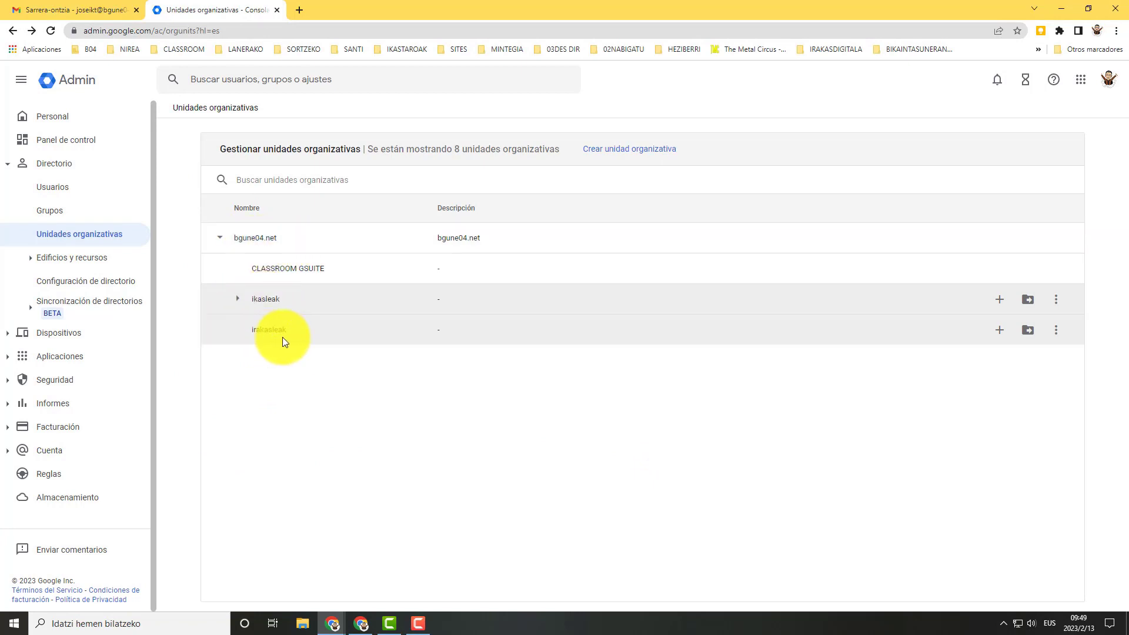
left_click(237, 300)
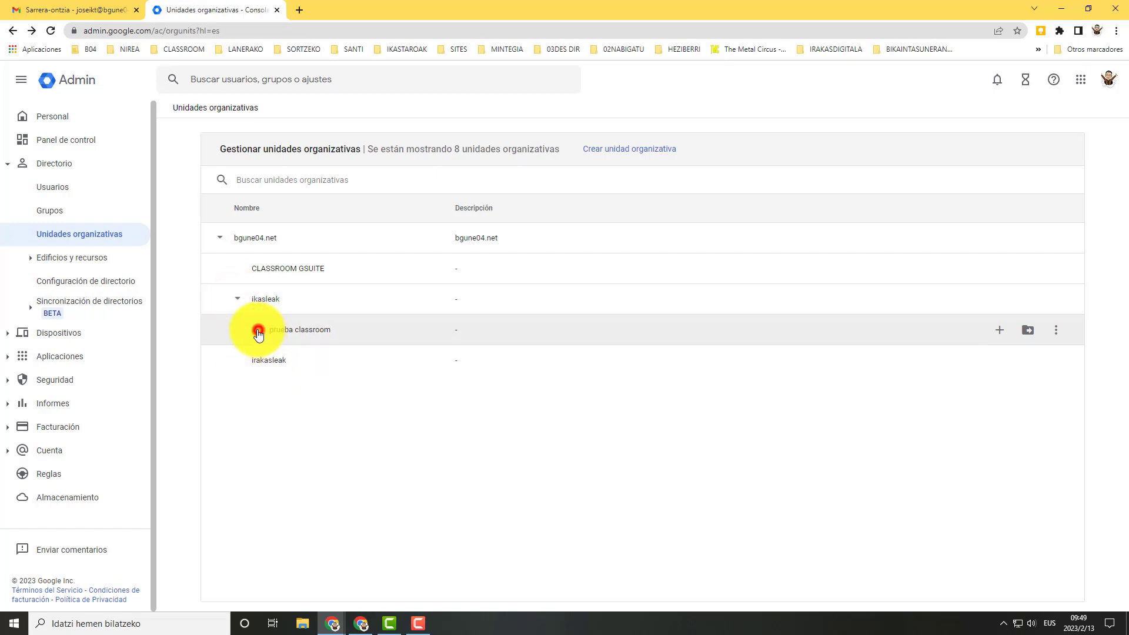
left_click(258, 330)
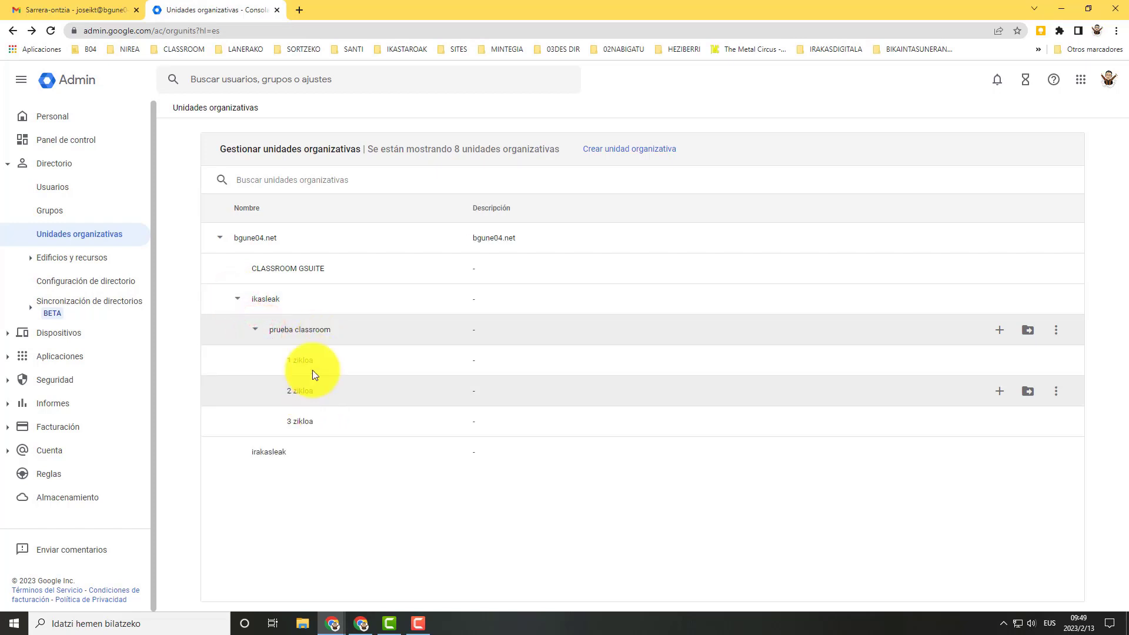
left_click(256, 330)
left_click(238, 298)
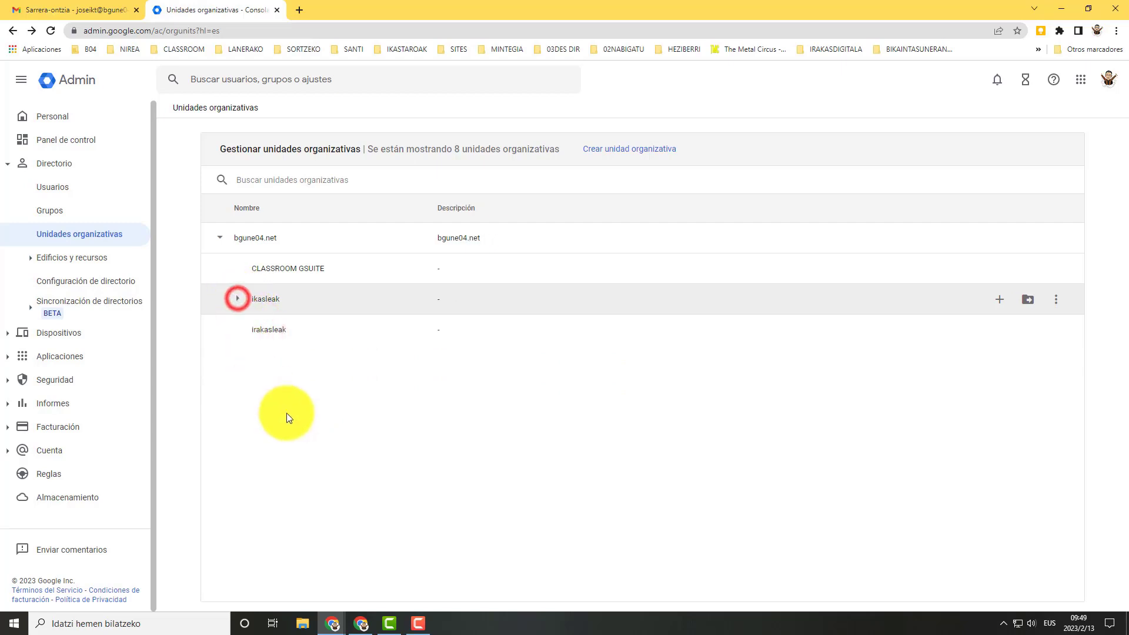